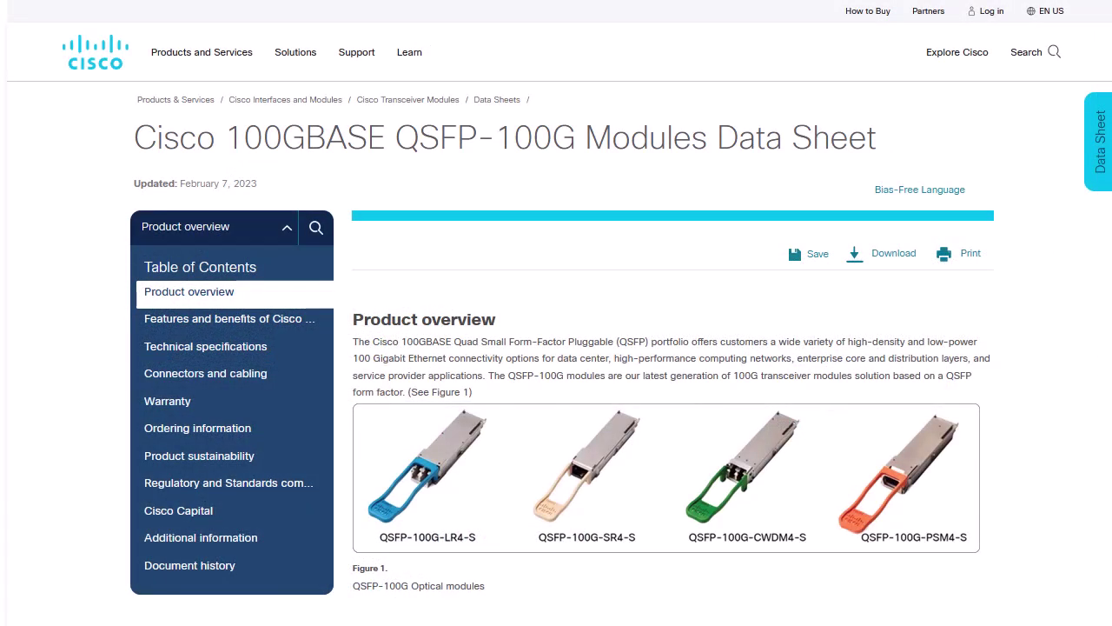
Scroll the QSFP-100G data sheet past the module tables to the QSFP-100G-CUxM copper cable section.
scroll(556, 348, "down", 20)
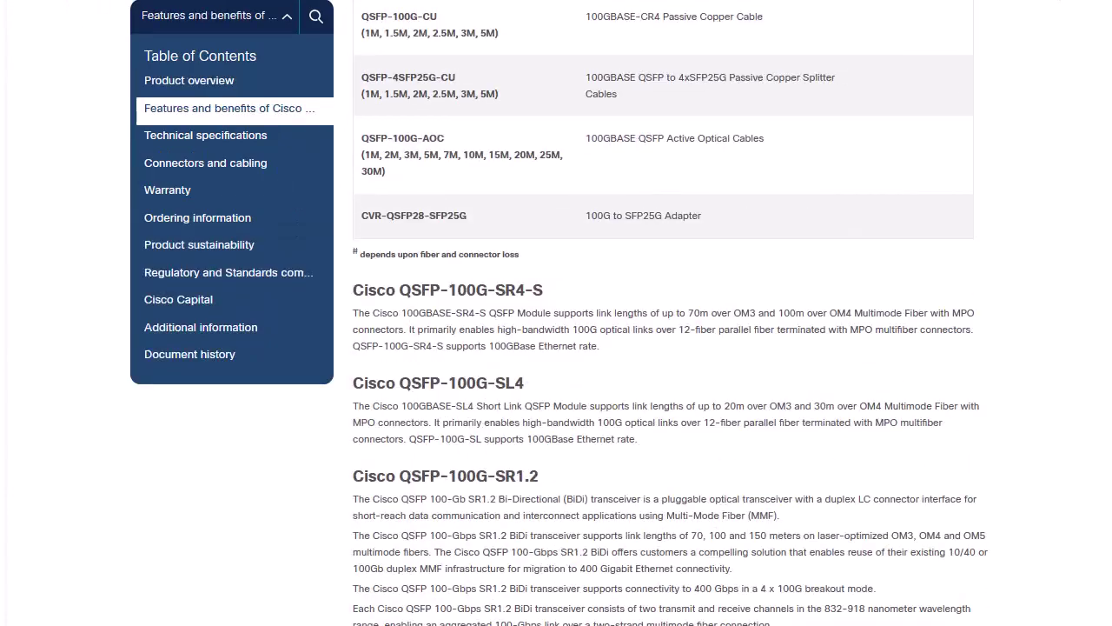
scroll(669, 313, "down", 20)
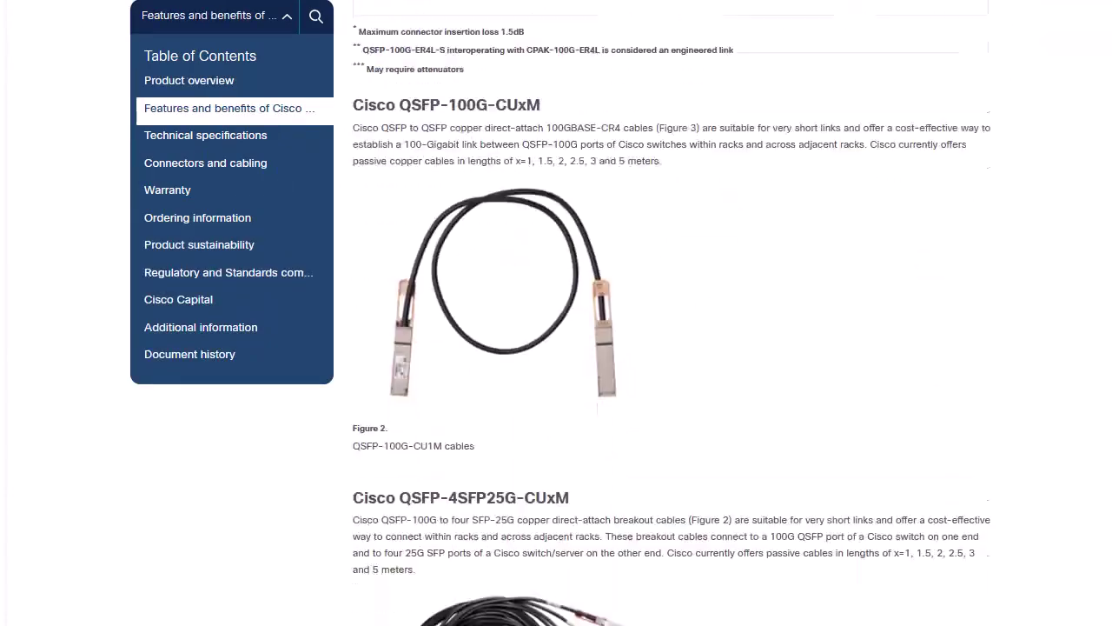
scroll(669, 313, "up", 2)
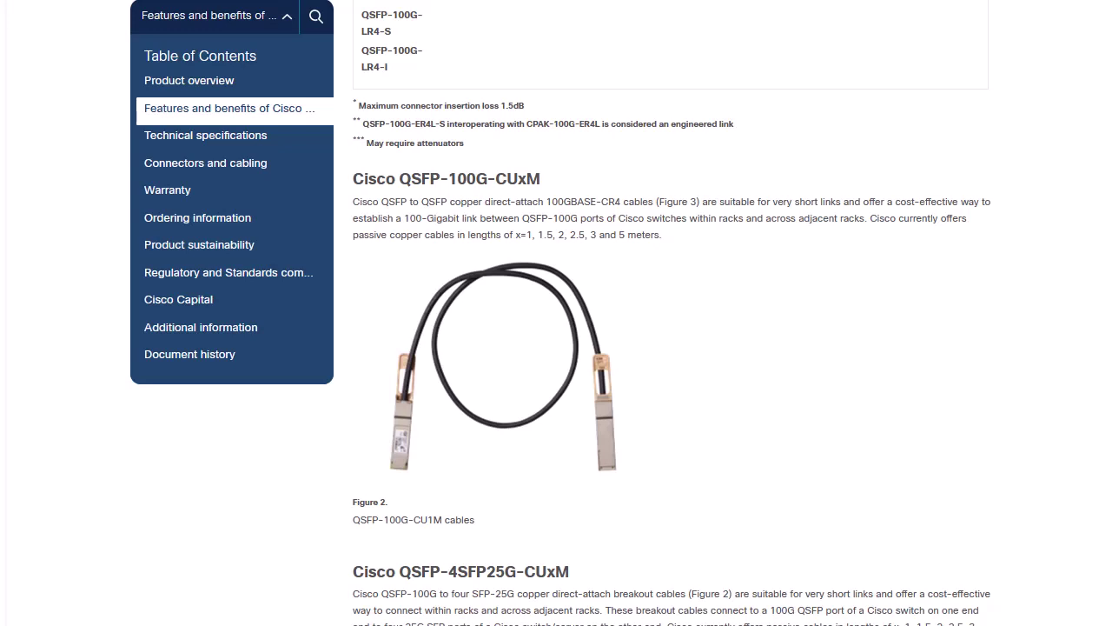
scroll(671, 313, "down", 10)
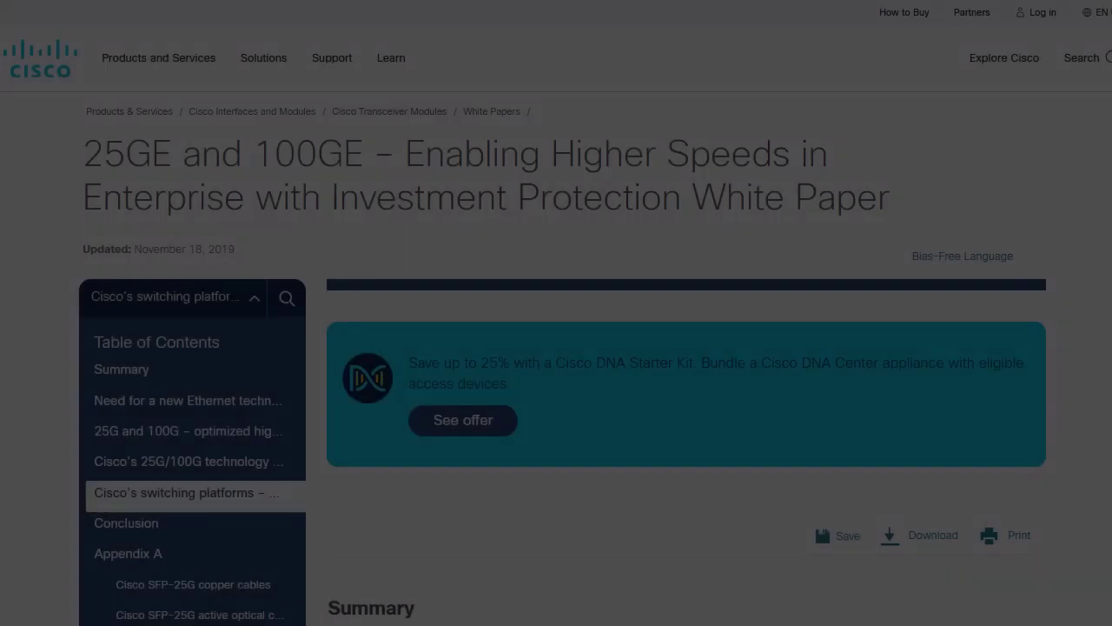
Scroll to the white paper's cable table and highlight the copper cable's RS-FEC (IEEE Clause 91) requirement.
scroll(556, 348, "down", 10)
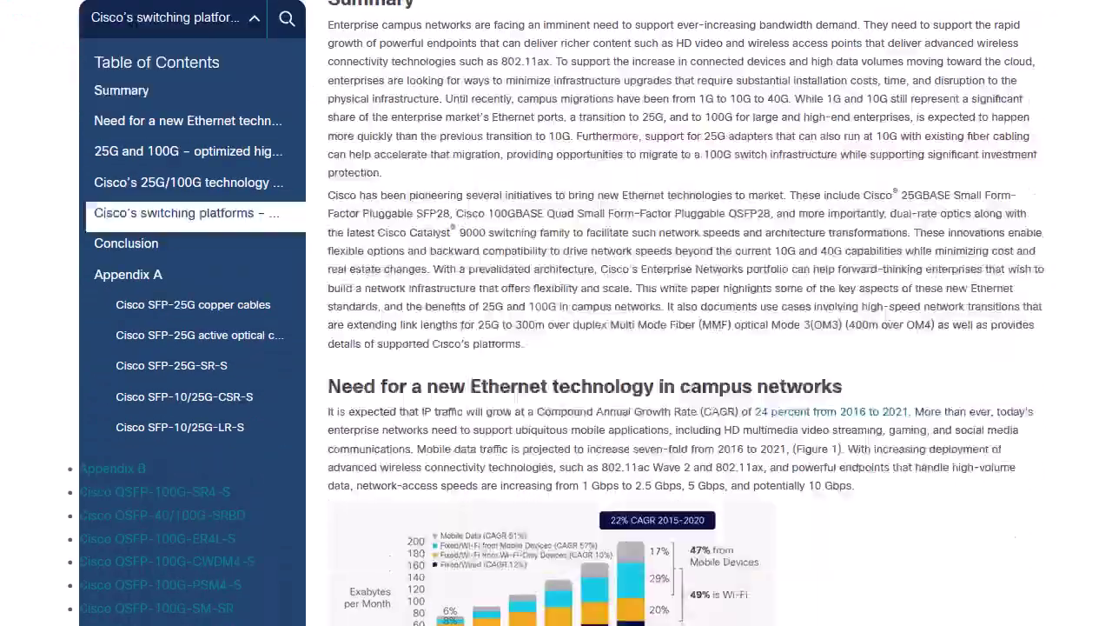
scroll(674, 313, "down", 15)
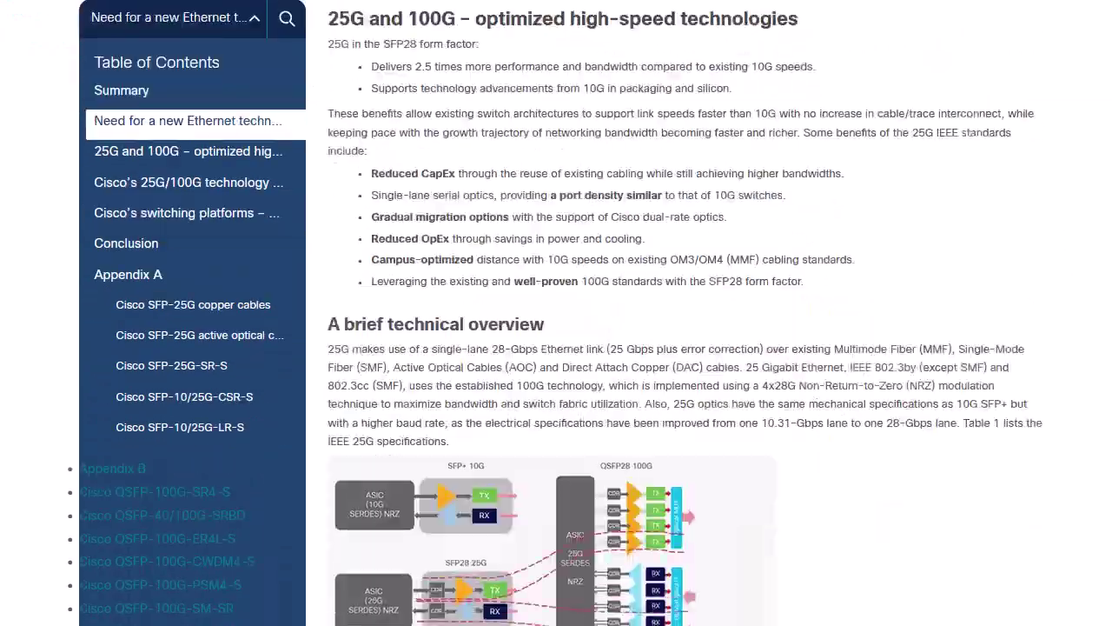
scroll(675, 313, "down", 20)
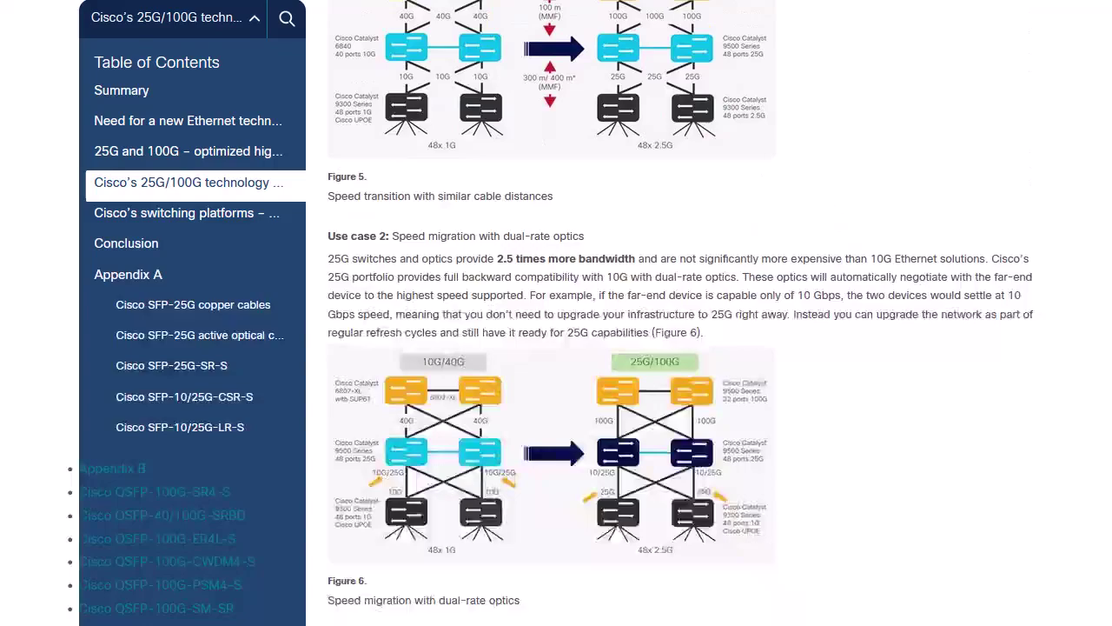
scroll(674, 313, "down", 20)
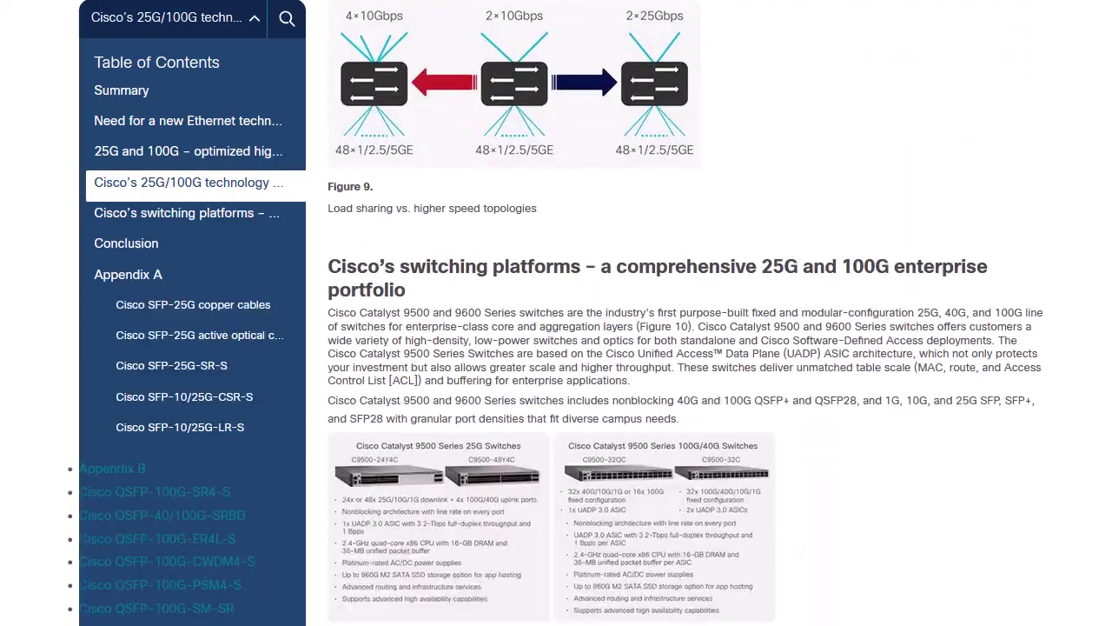
scroll(674, 313, "down", 20)
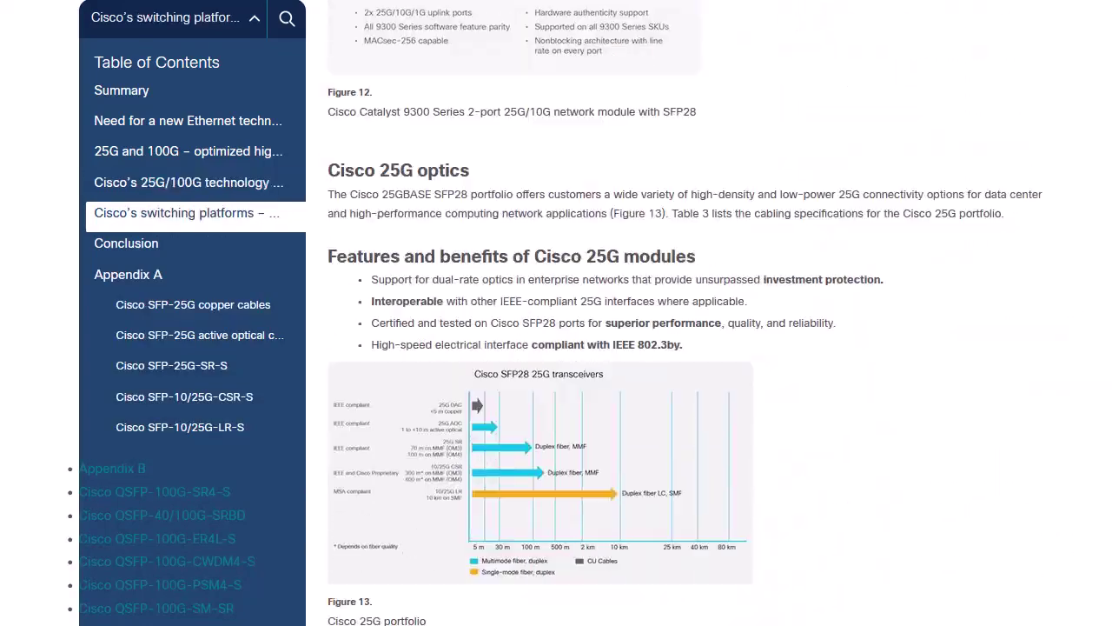
scroll(675, 313, "down", 20)
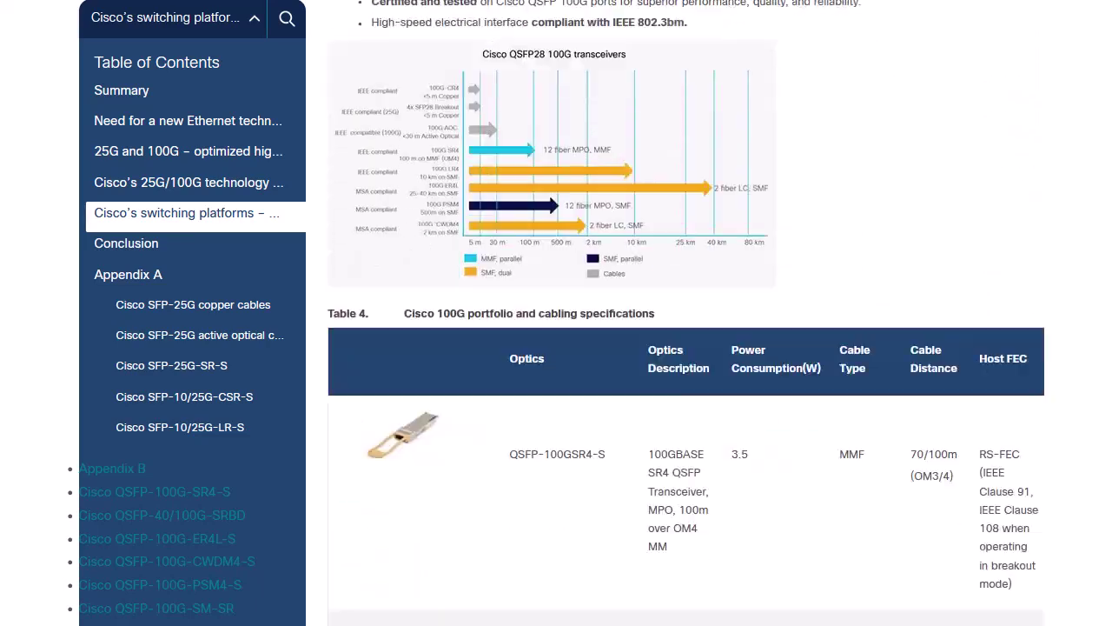
scroll(674, 313, "down", 20)
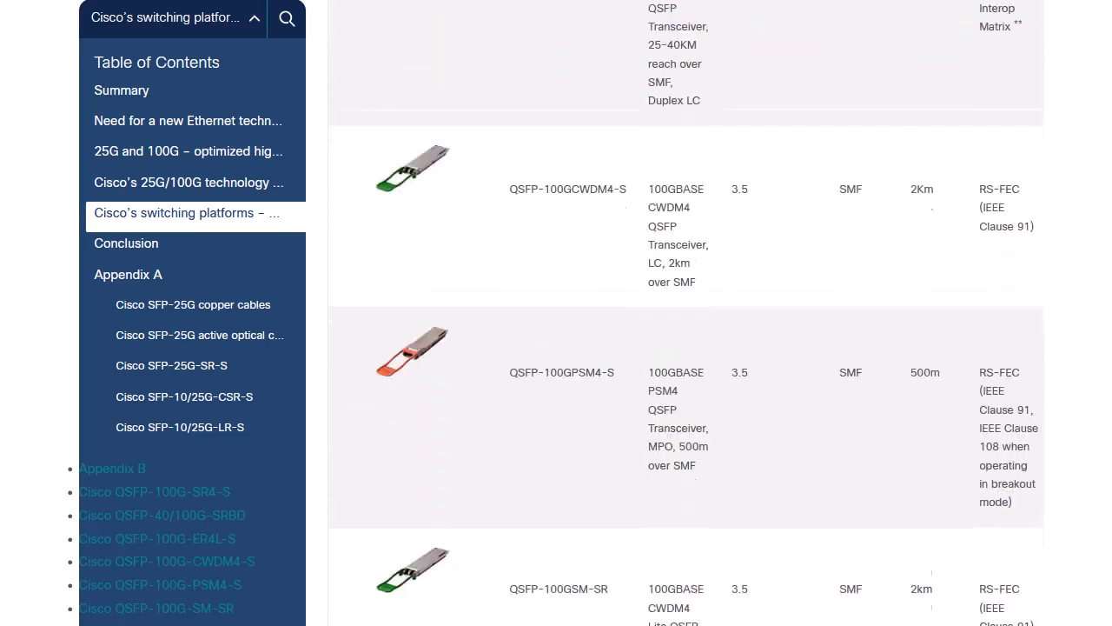
scroll(675, 313, "down", 15)
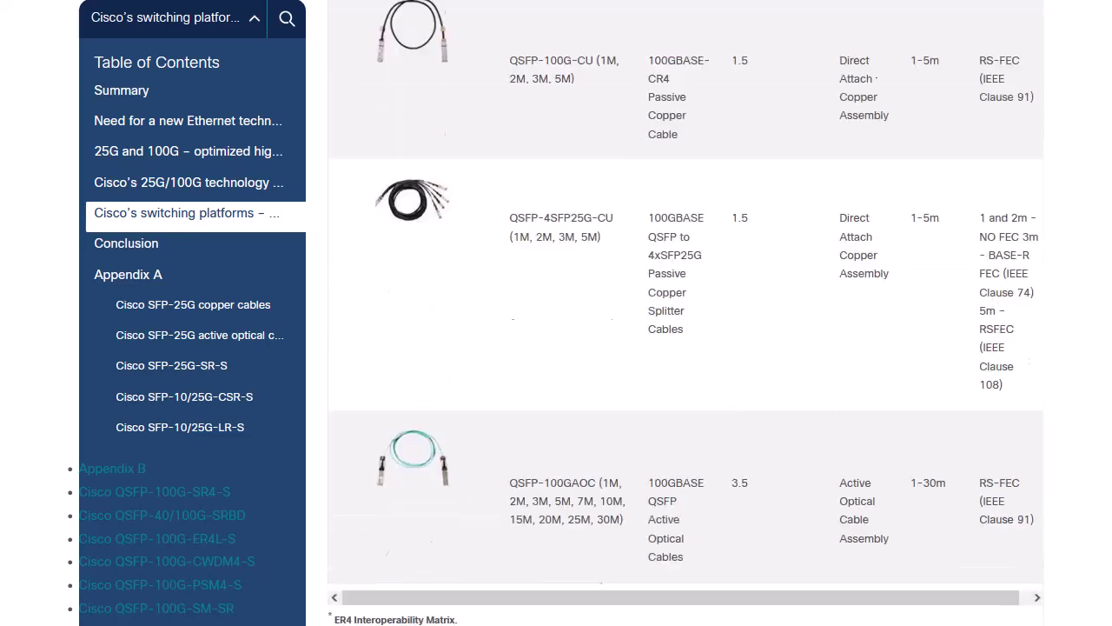
scroll(674, 313, "down", 3)
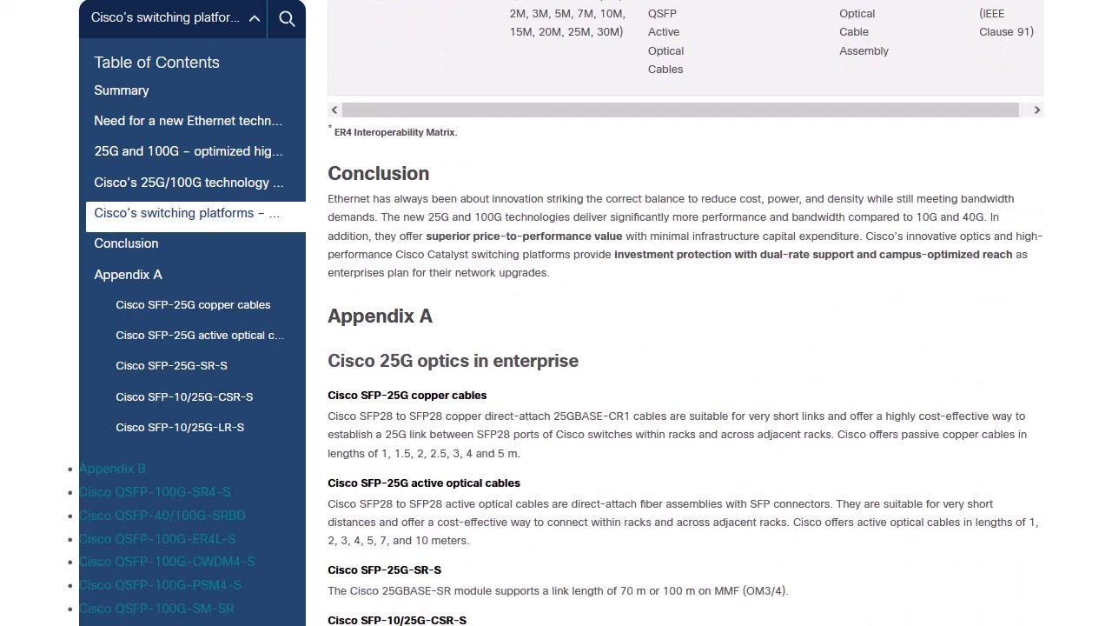
scroll(675, 313, "up", 7)
scroll(687, 313, "up", 1)
scroll(687, 312, "down", 3)
scroll(687, 313, "up", 2)
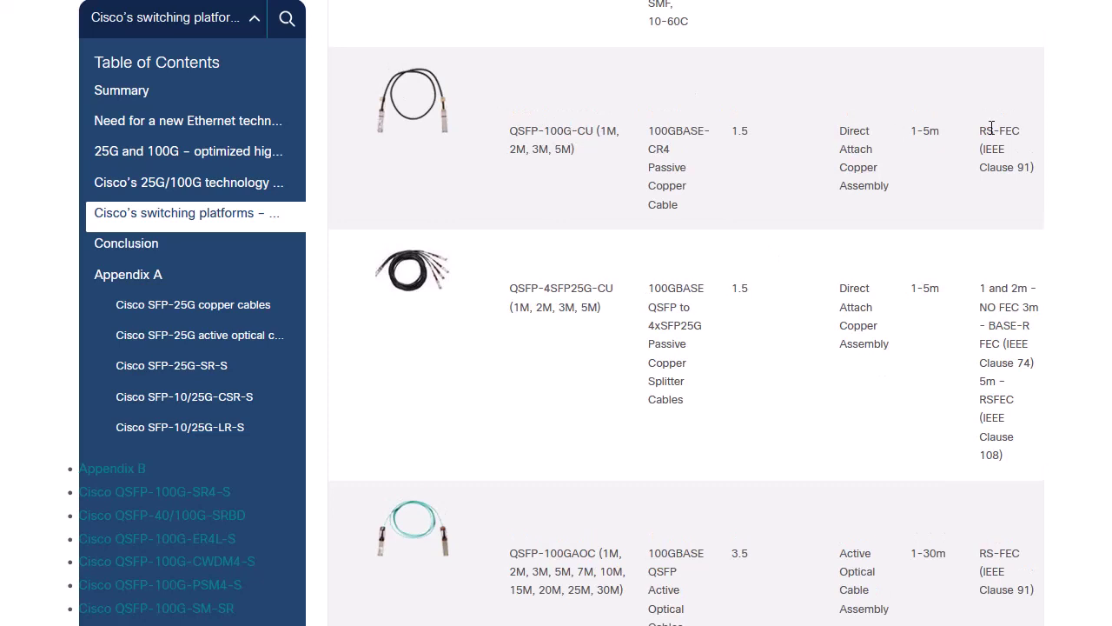
left_click_drag(982, 132, 1034, 172)
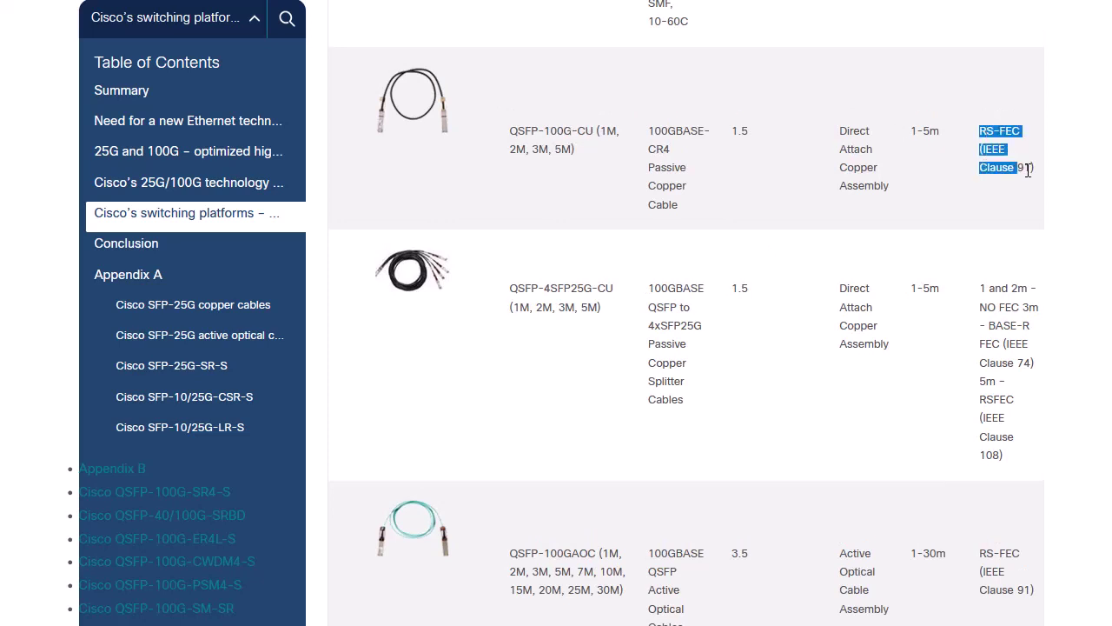
Highlight the QSFP-100GAOC part number and its RS-FEC (IEEE Clause 91) requirement.
left_click(513, 554)
left_click_drag(513, 555, 566, 555)
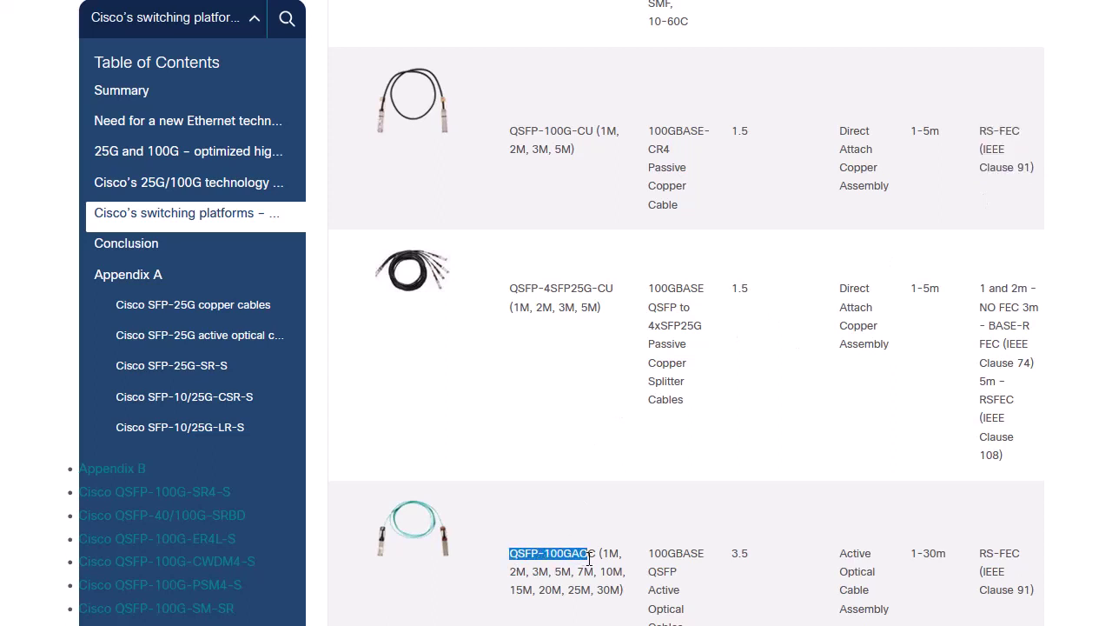
left_click_drag(985, 556, 1032, 590)
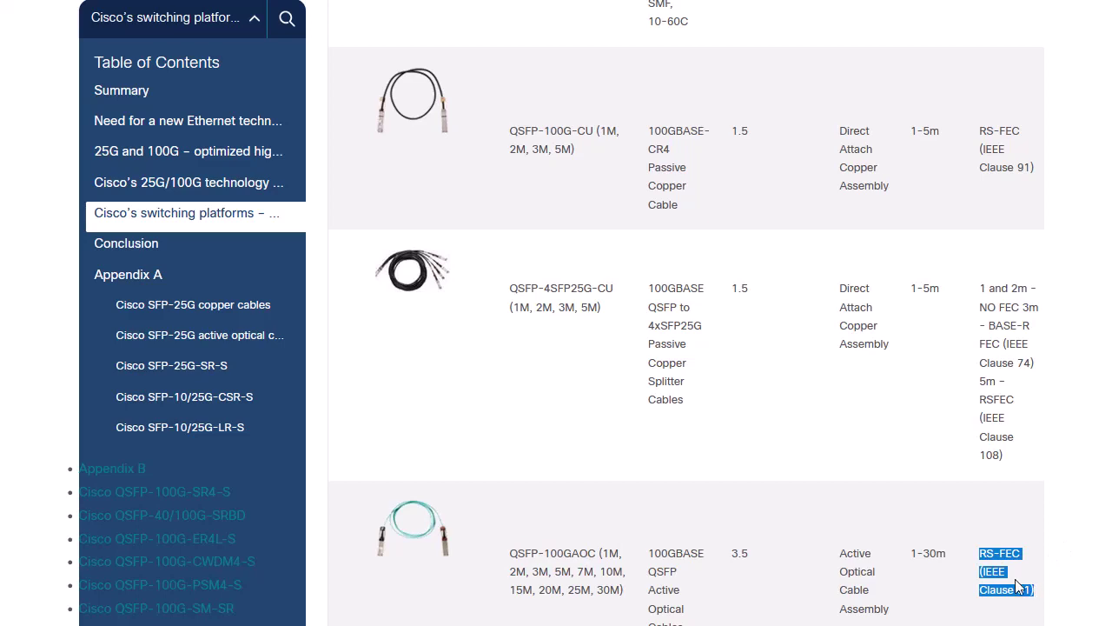
left_click(856, 552)
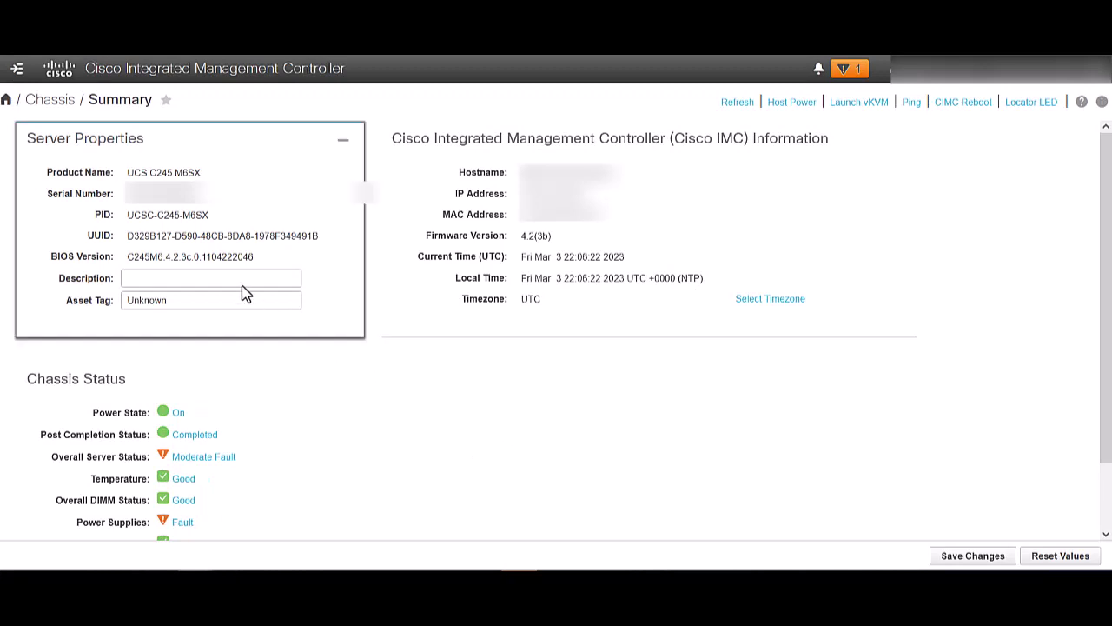
From the navigation pane's Networking section, open Adapter Card MLOM for the UCS VIC 1477.
left_click(16, 68)
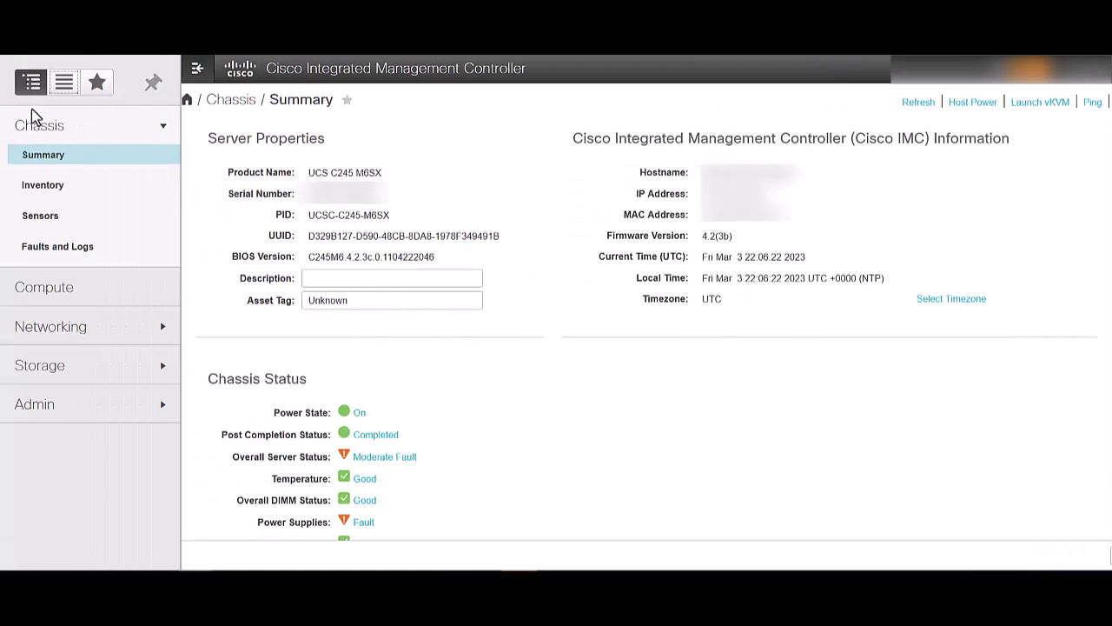
left_click(48, 335)
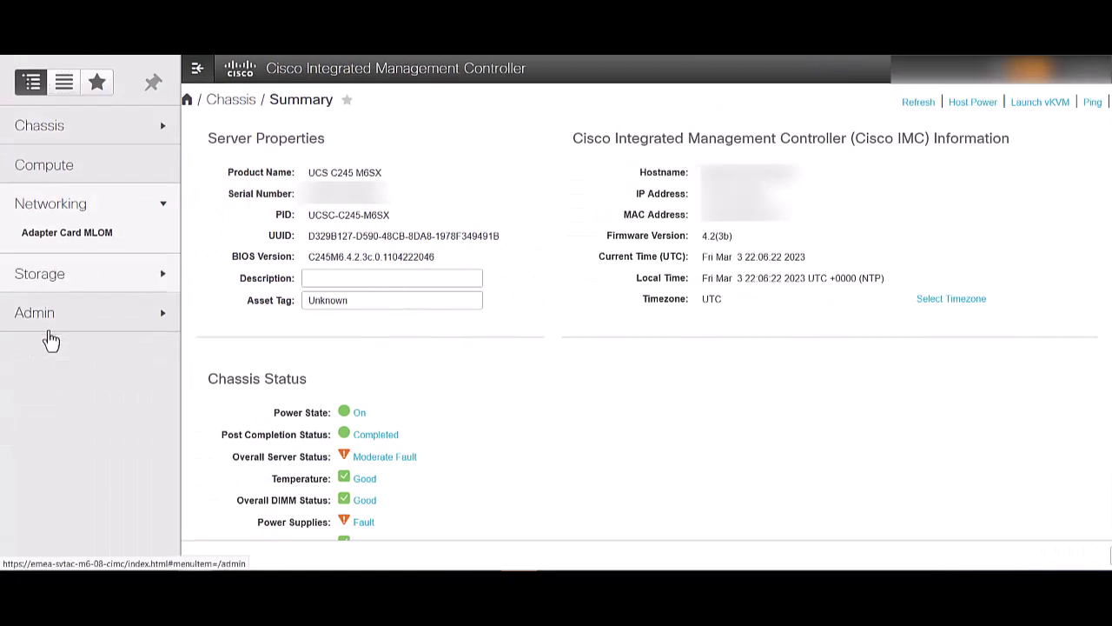
left_click(68, 235)
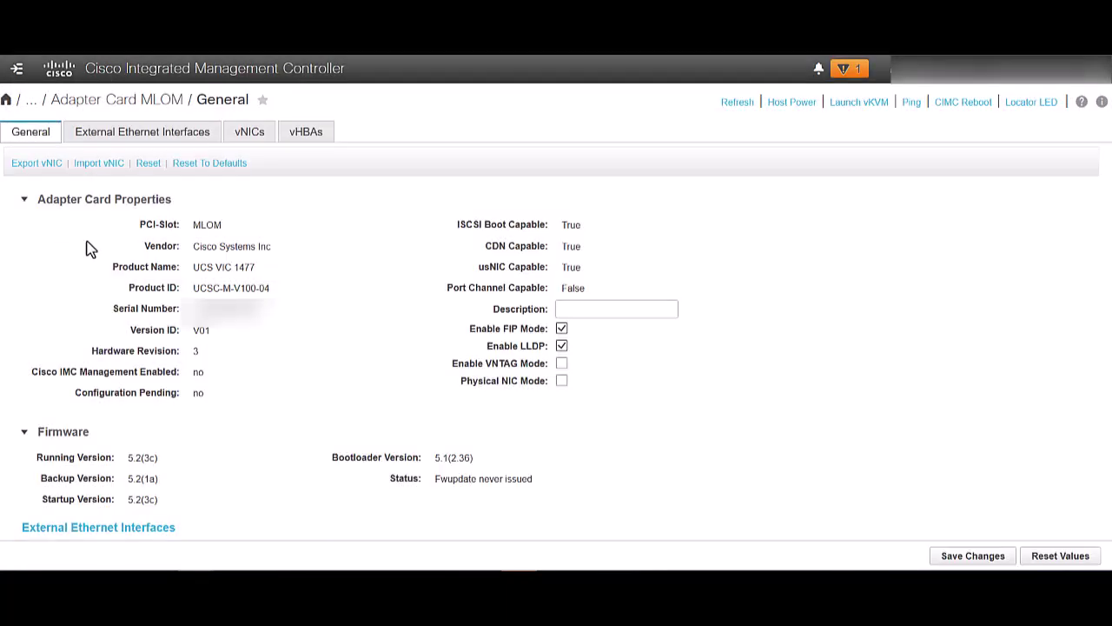
In External Ethernet Interfaces, change PORT-0's Admin FEC Mode to cl91 and save.
left_click(180, 146)
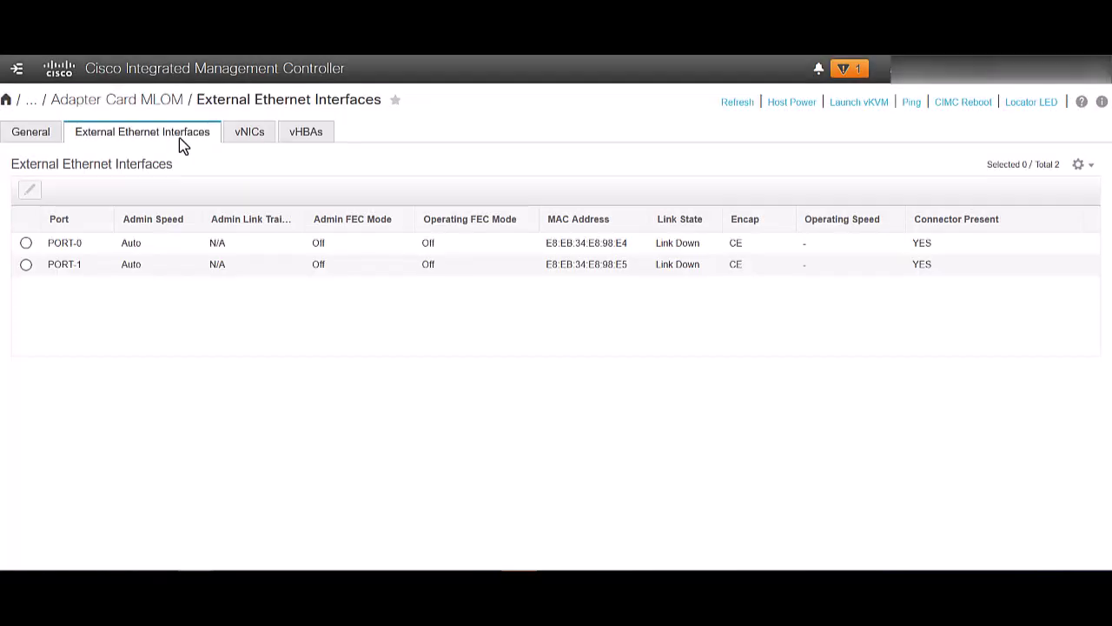
double_click(338, 245)
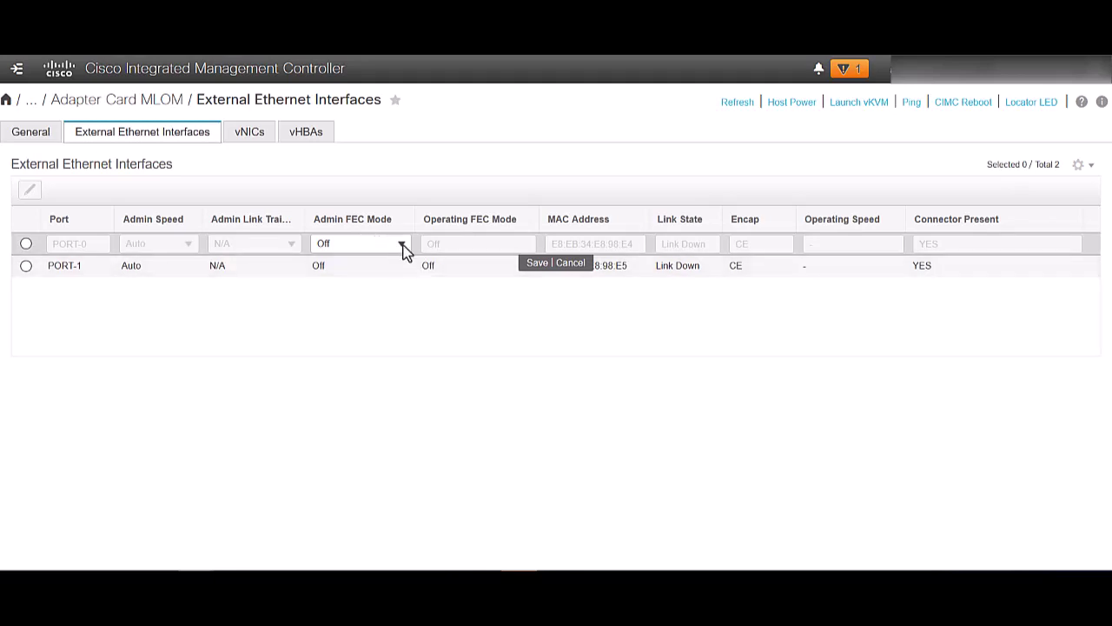
left_click(401, 248)
left_click(335, 264)
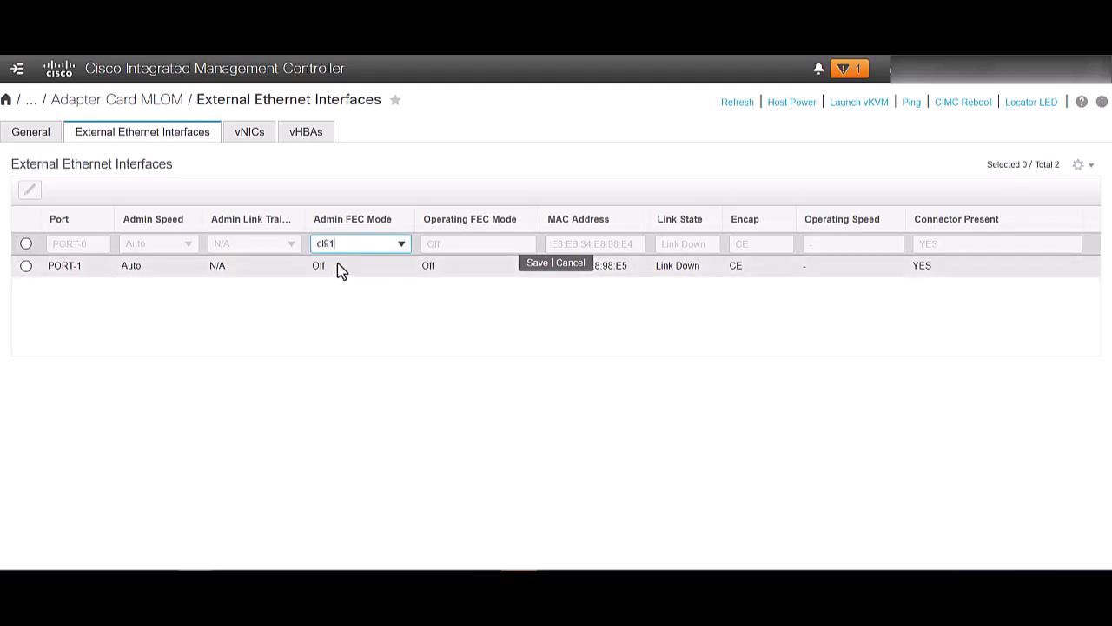
left_click(537, 264)
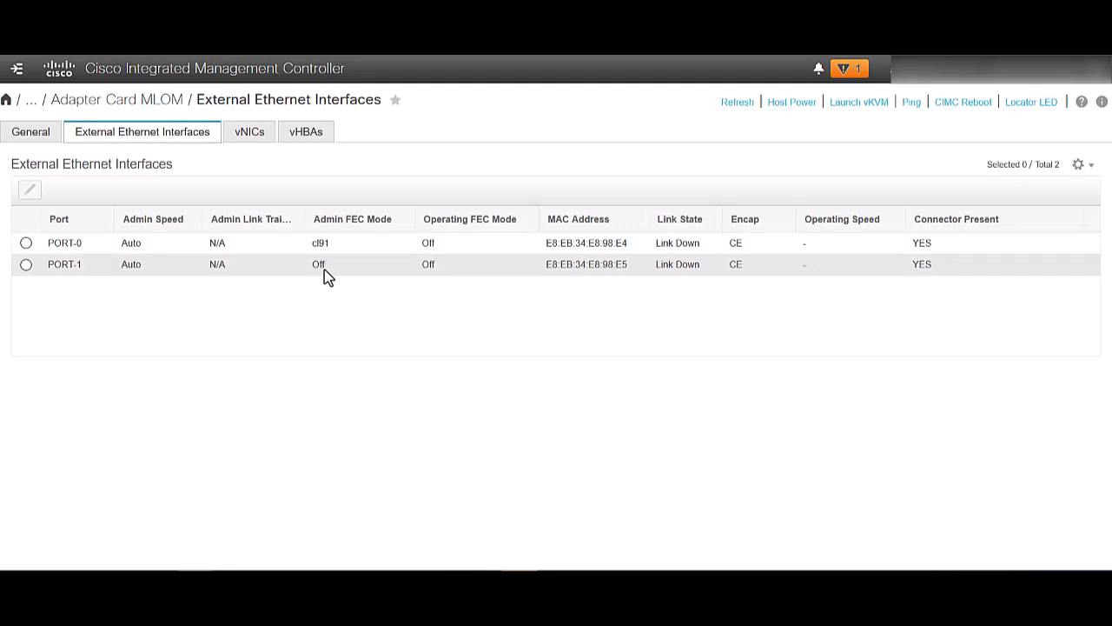
Edit the PORT-1 row, set its Admin FEC Mode to cl91, and save.
double_click(324, 267)
left_click(400, 268)
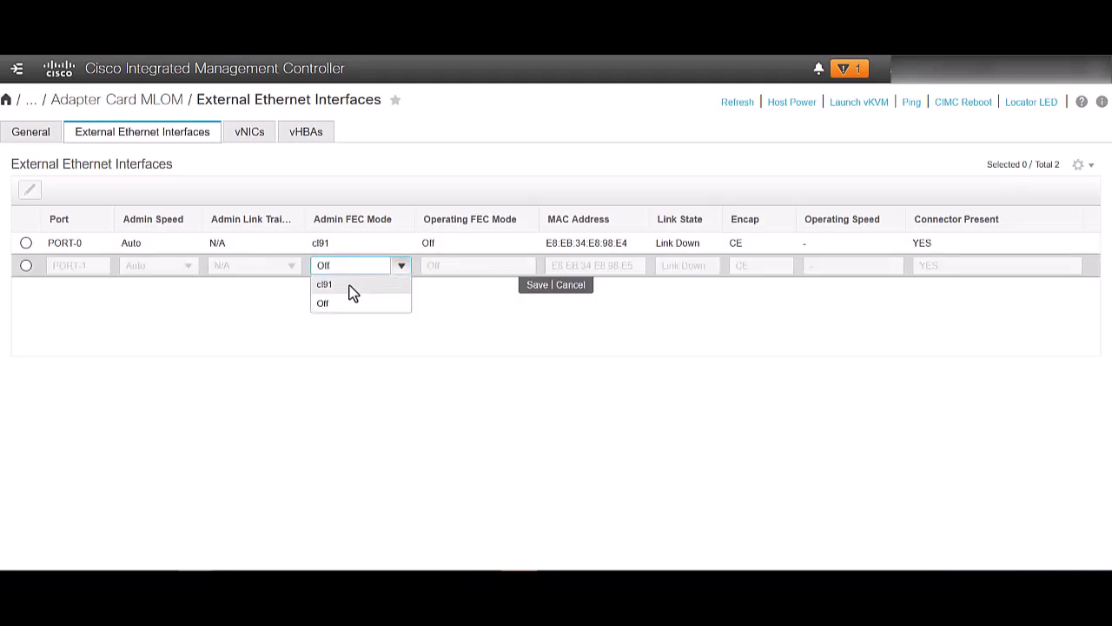
left_click(352, 286)
left_click(537, 286)
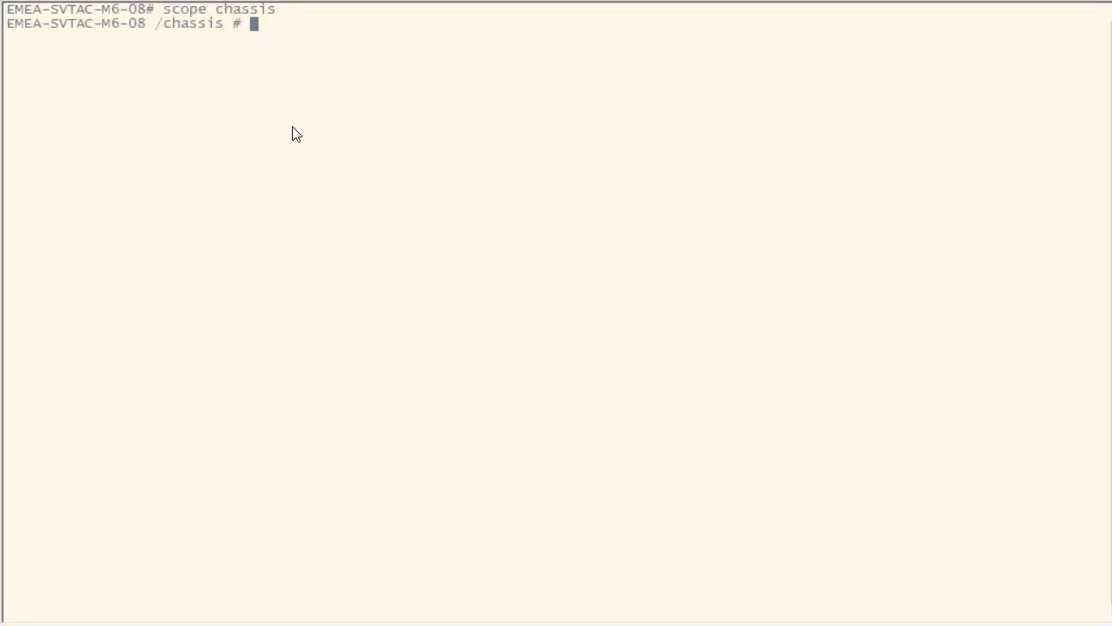
Enter the chassis scope and run show adapter to find the MLOM slot name.
type("show adap")
key("Tab")
key("Return")
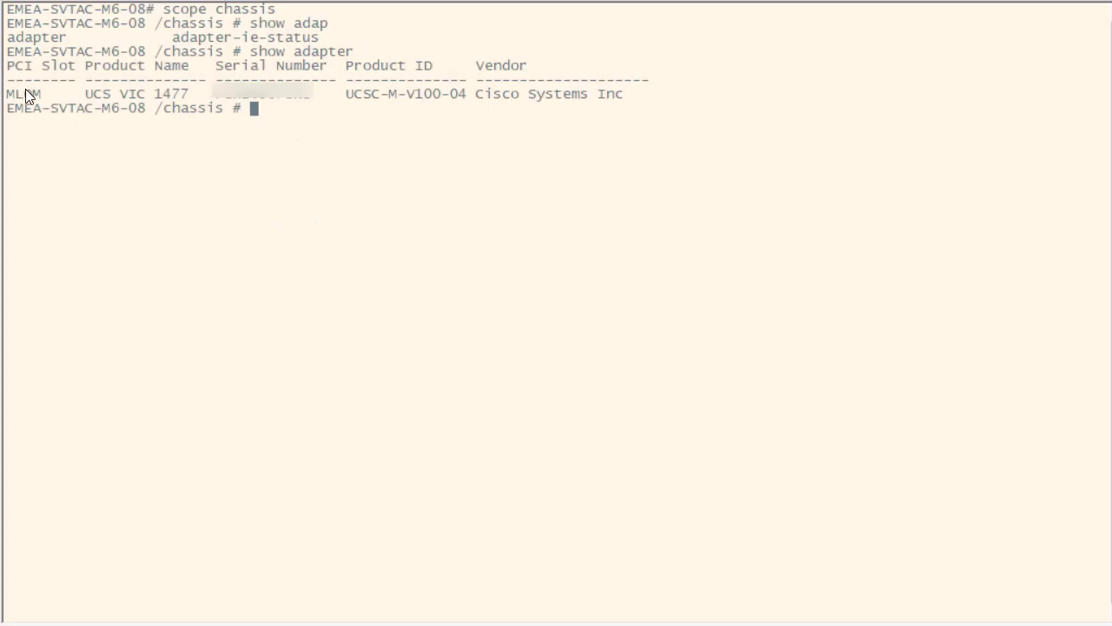
left_click_drag(41, 94, 5, 97)
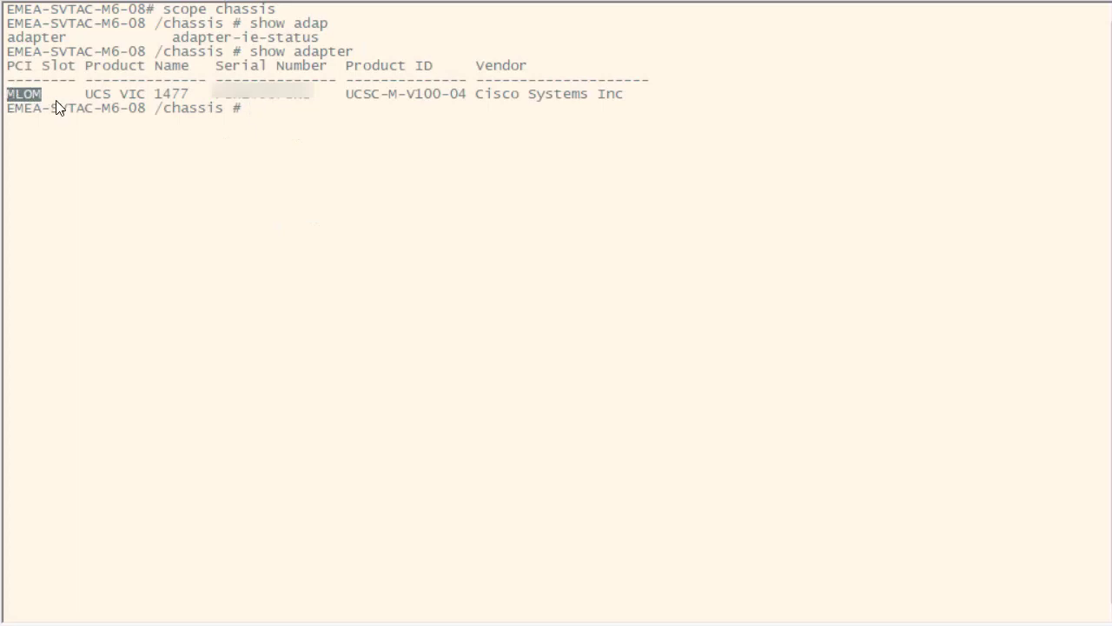
left_click(285, 123)
Scope into adapter MLOM and run show ext-eth-if detail.
type("scope adap")
key("Tab")
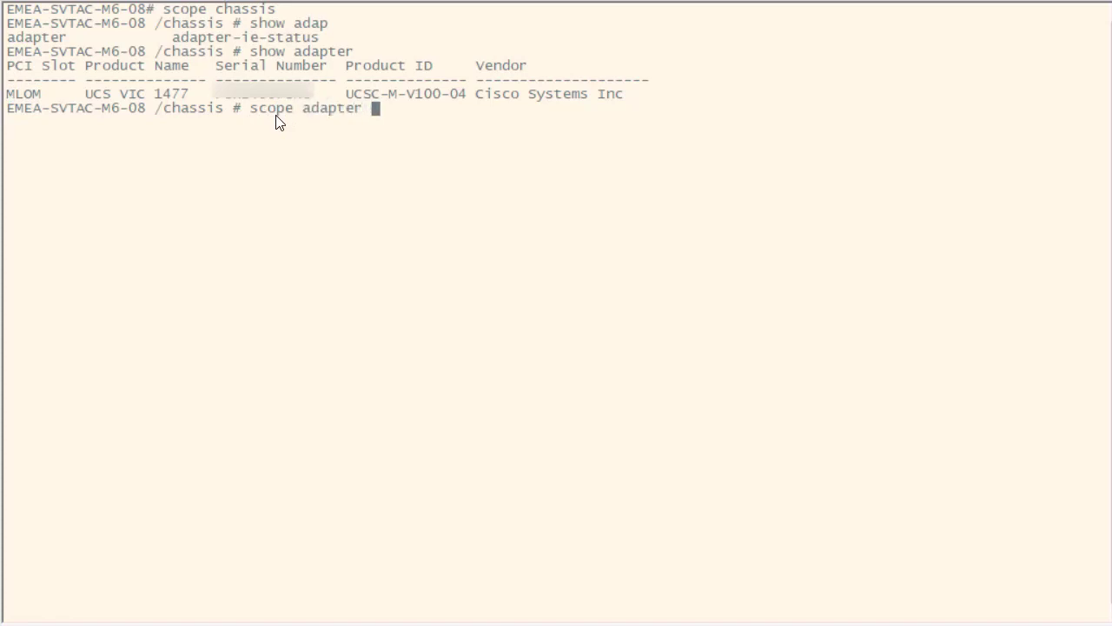
type("MLOM")
key("Return")
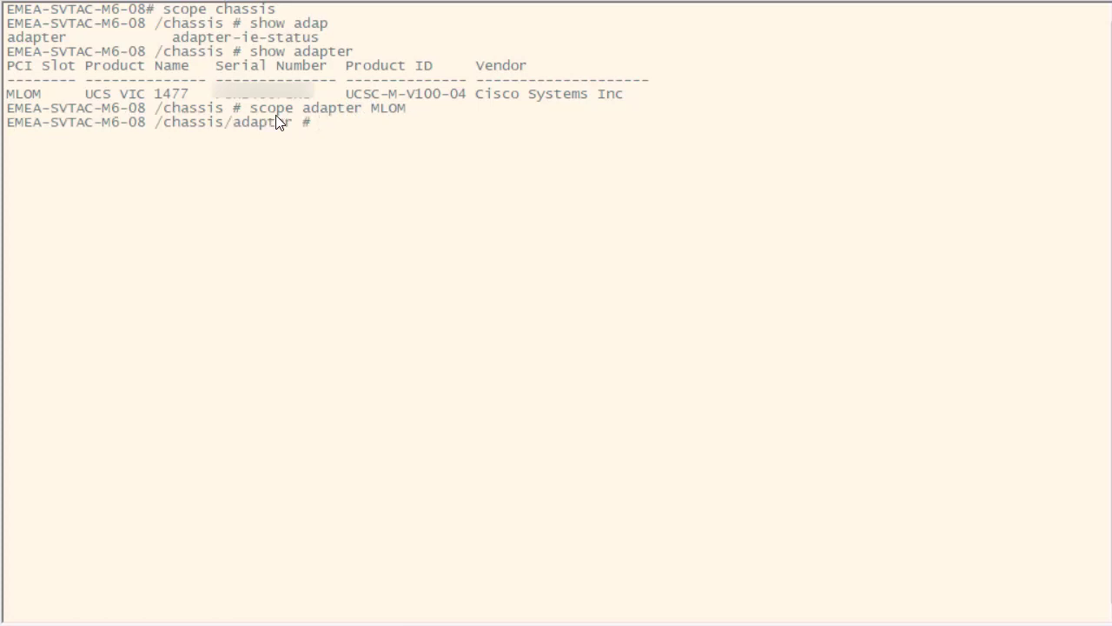
type("show ext-eth-if")
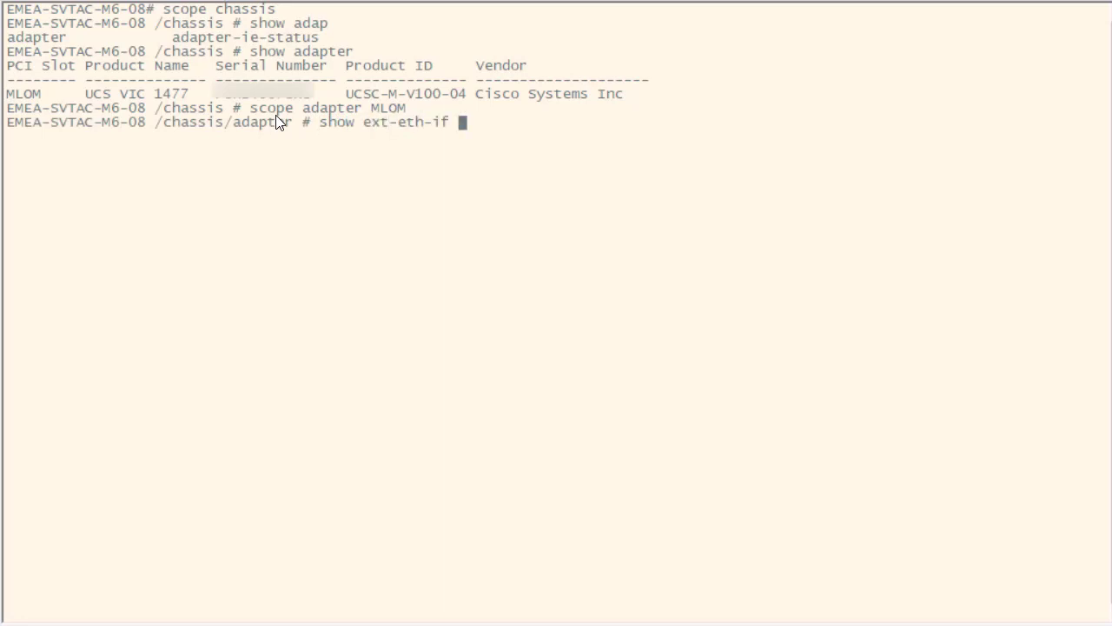
type(" detail")
key("Return")
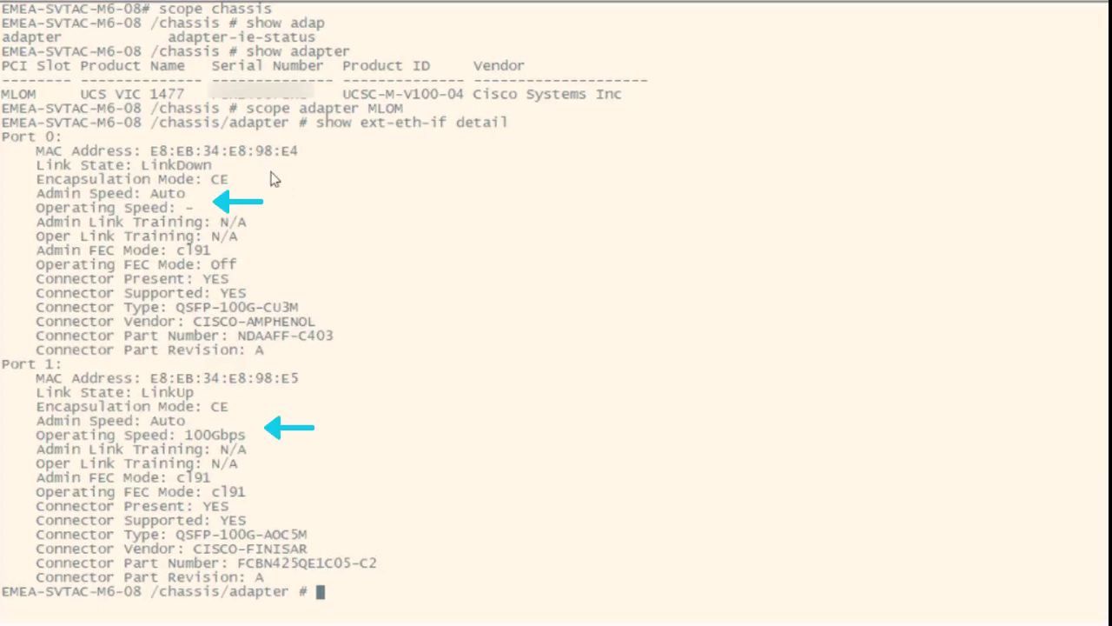